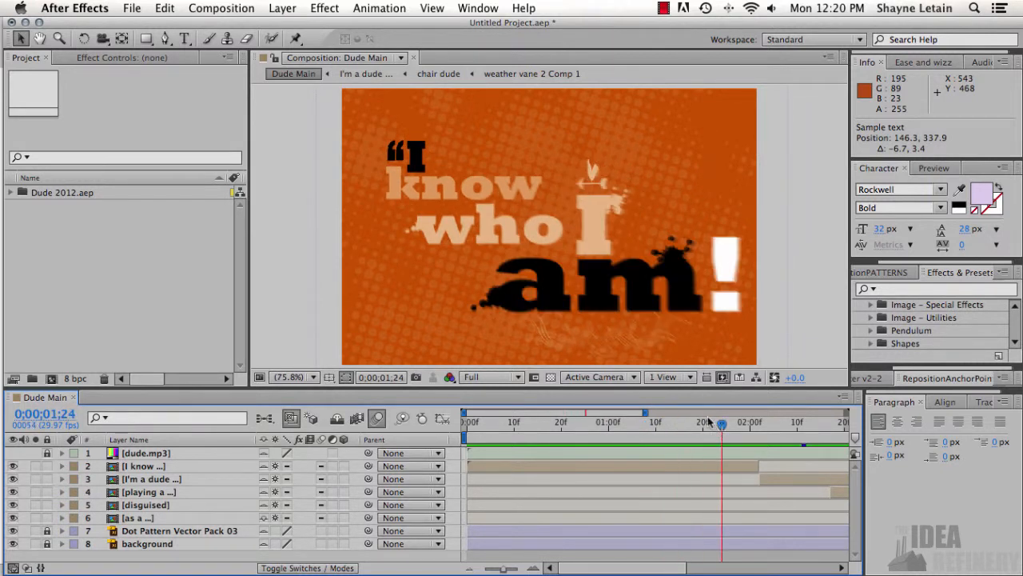
click(720, 377)
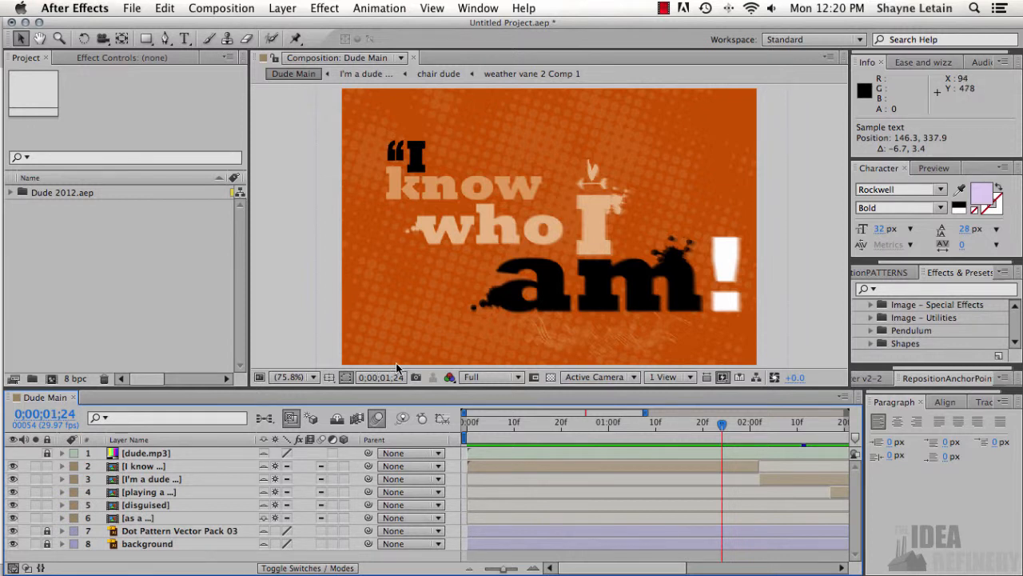
key(super+a)
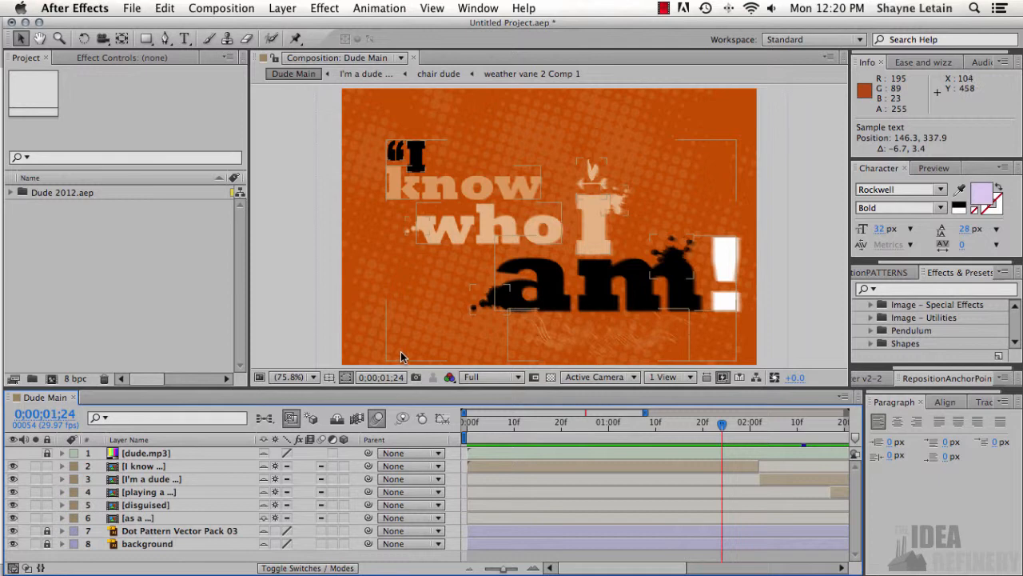
Step: Create a new 792 × 612 px composition at 29.97 fps with a 10-second duration
click(234, 10)
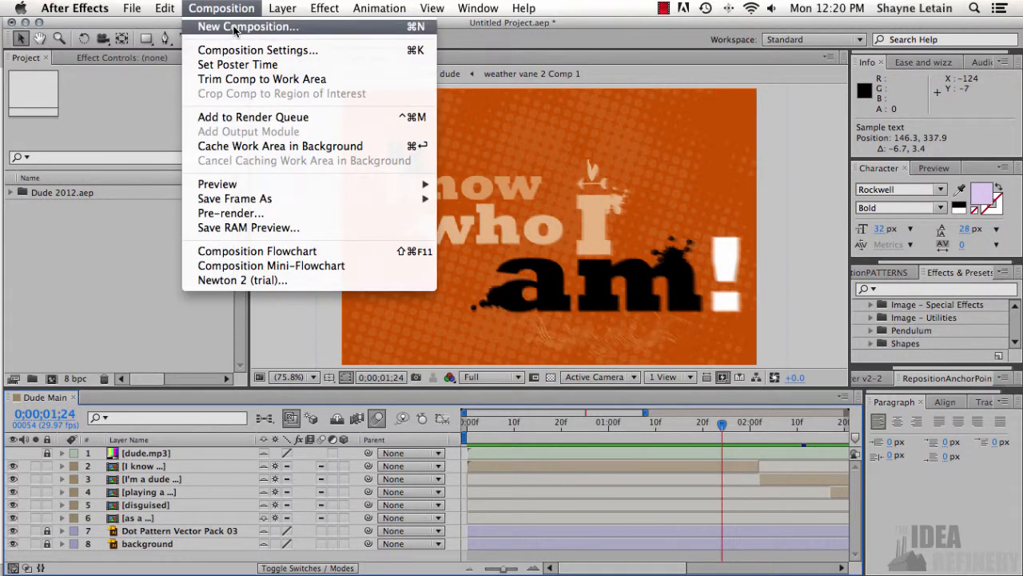
click(234, 27)
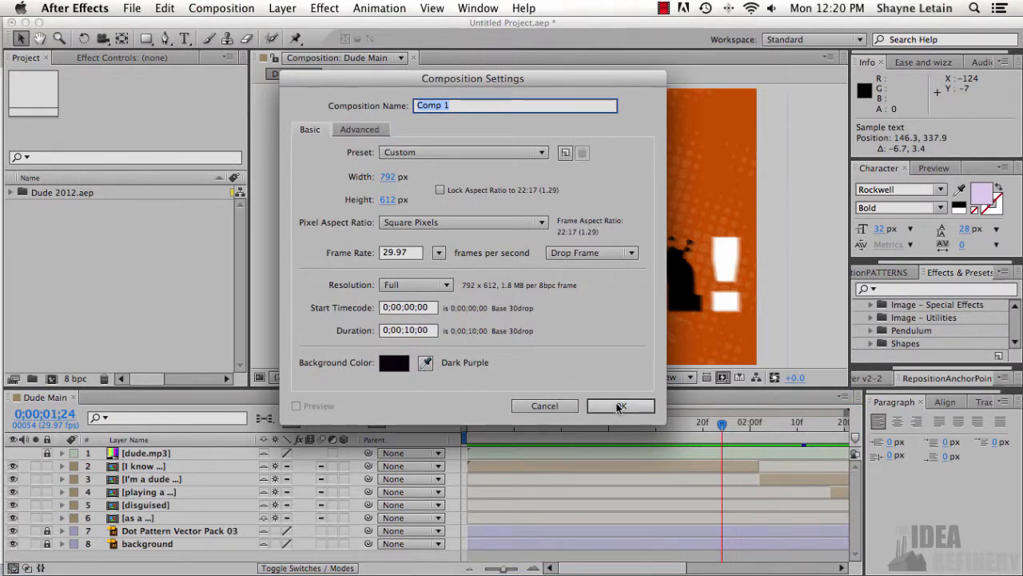
click(620, 406)
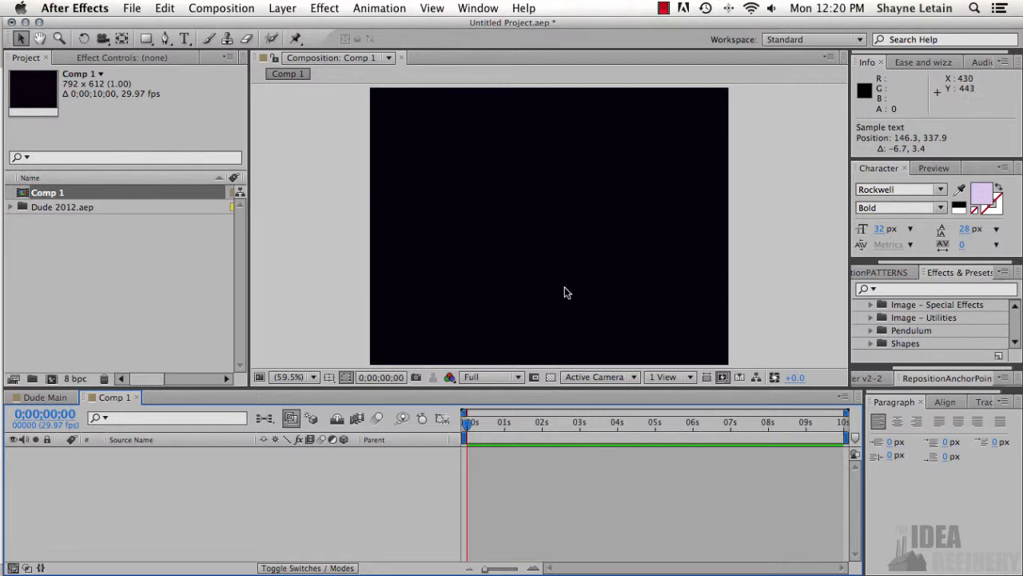
Step: Add a text layer reading "SAMPLE TEXT" near the middle of the empty composition
click(283, 9)
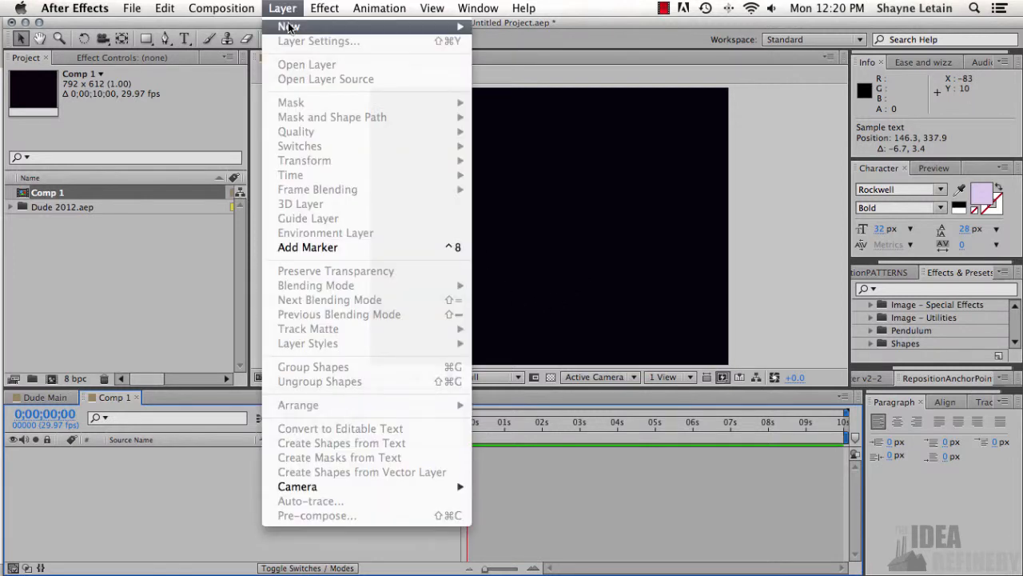
mouse_move(291, 28)
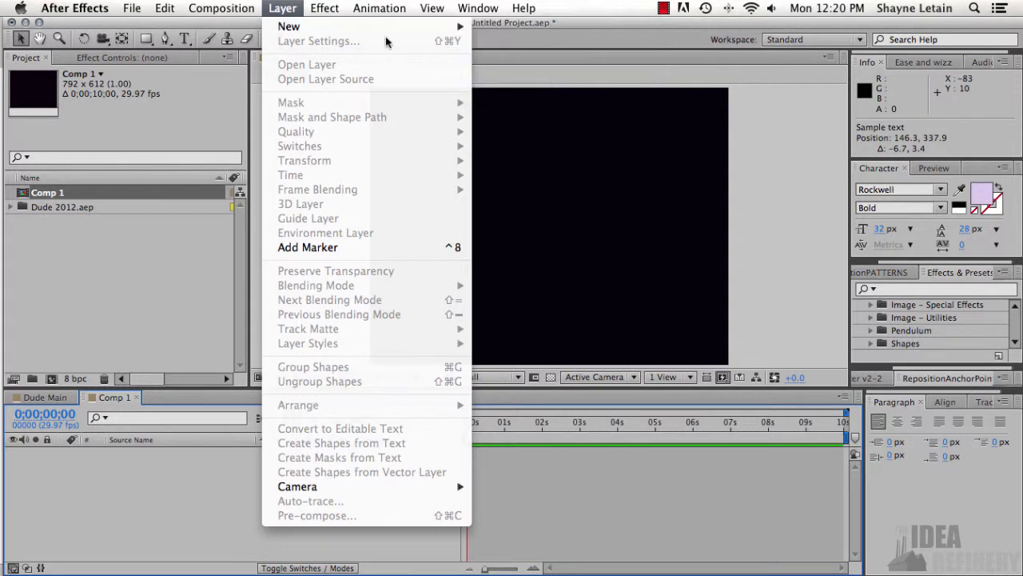
click(184, 42)
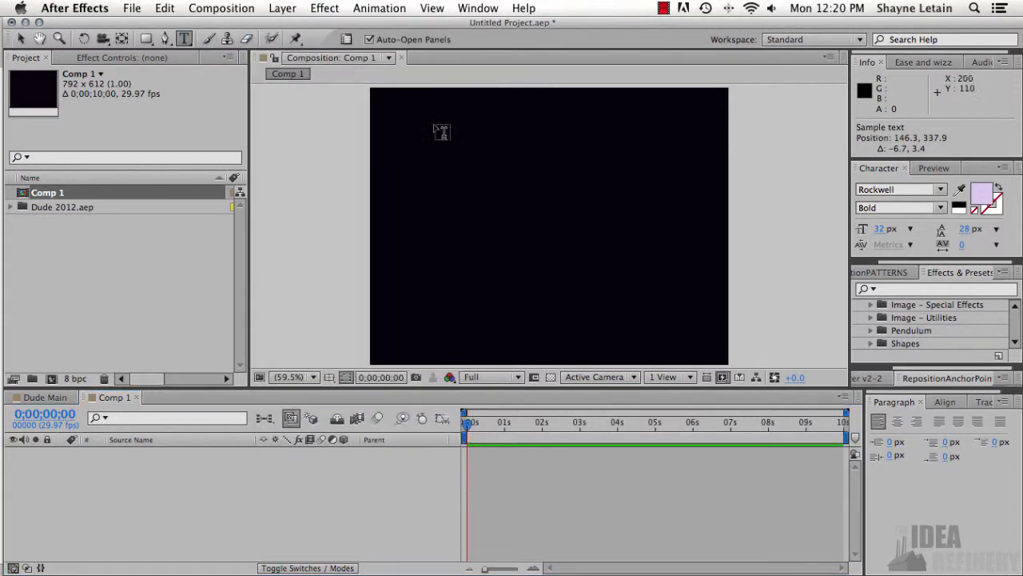
click(535, 205)
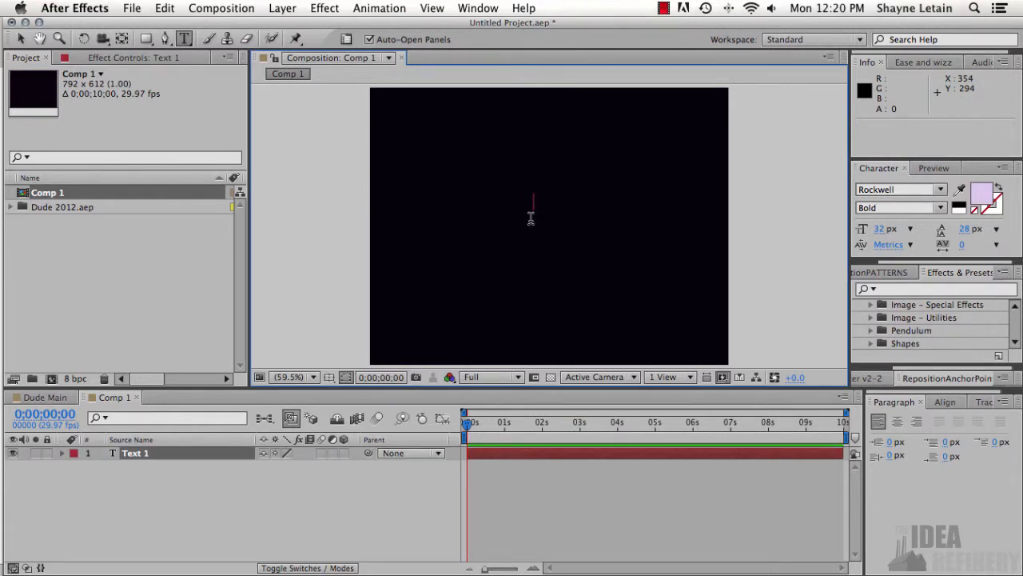
text(SA)
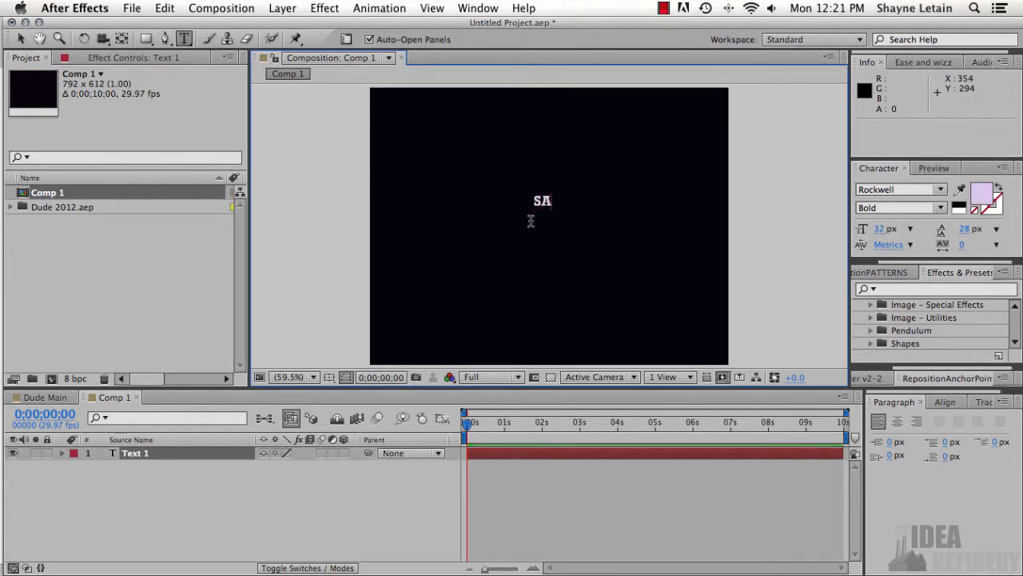
text(MPLE TEXT)
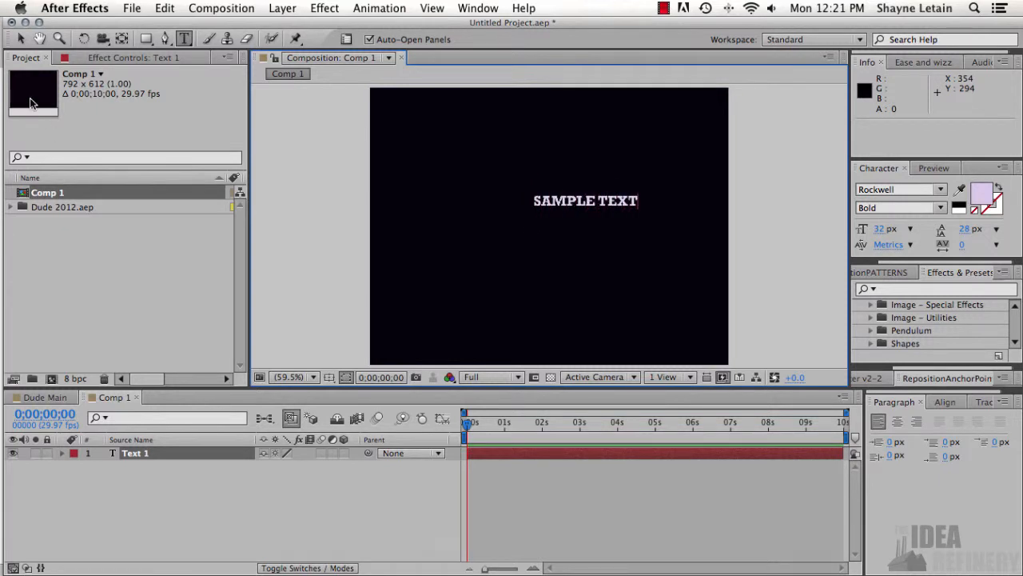
Step: Scale the text up to about double size and move it near the composition's centre, at about 148, 333
click(20, 38)
drag(615, 199, 703, 209)
drag(639, 228, 646, 227)
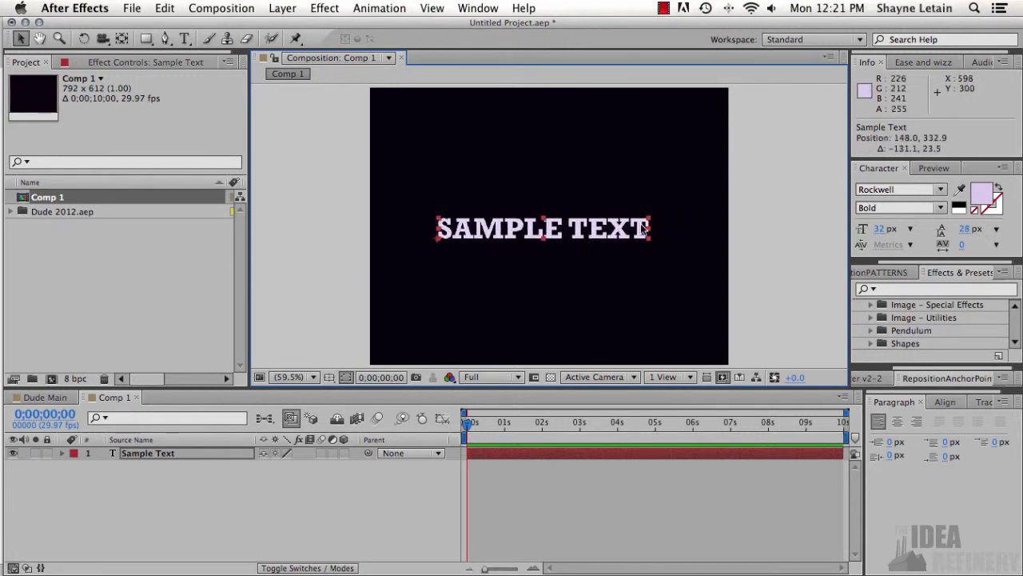
click(654, 222)
click(647, 224)
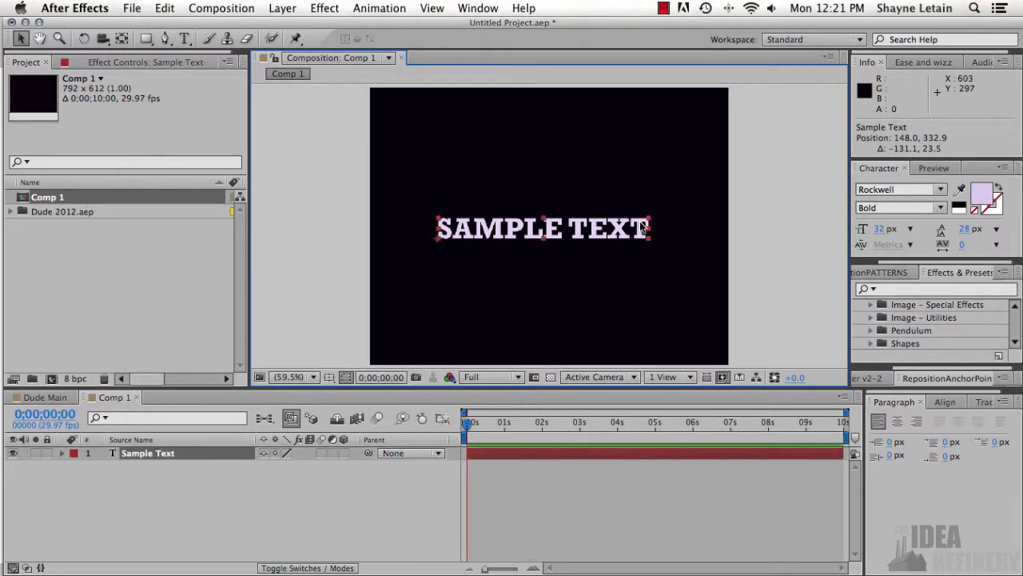
mouse_move(653, 221)
mouse_down()
mouse_move(688, 208)
mouse_move(644, 228)
mouse_up()
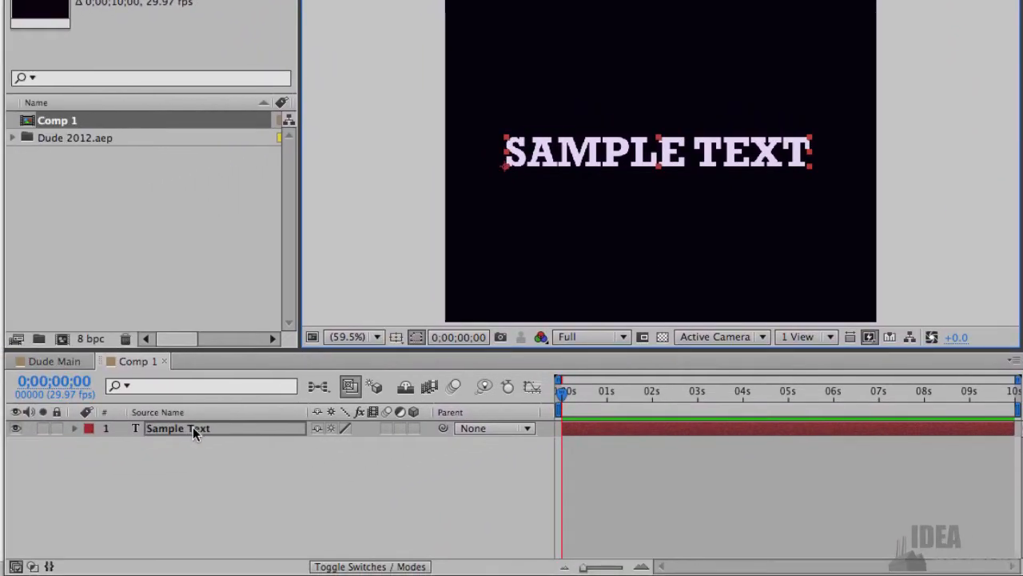
Step: Expand the Sample Text layer and examine its Transform and Text property groups
click(194, 428)
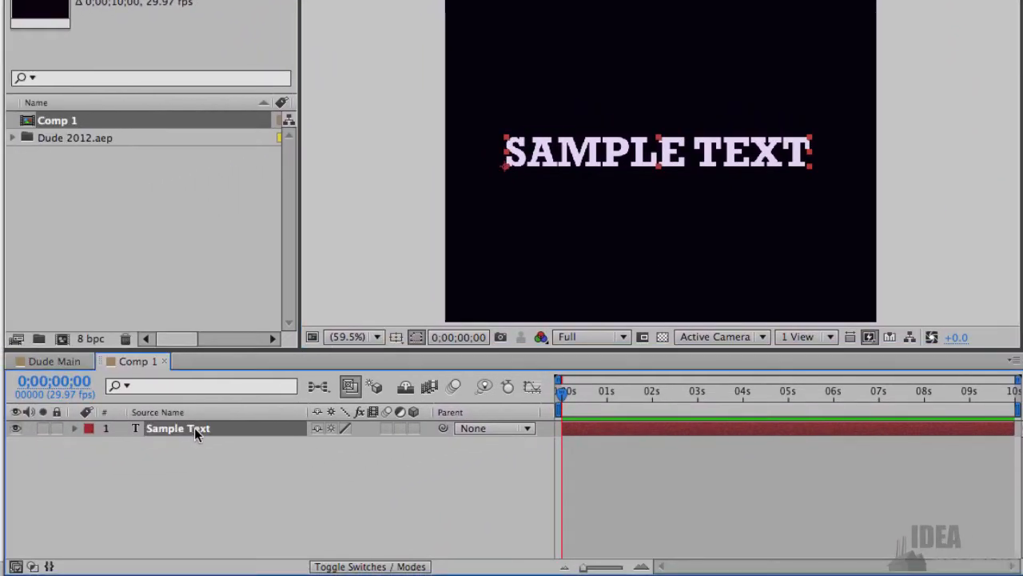
click(74, 428)
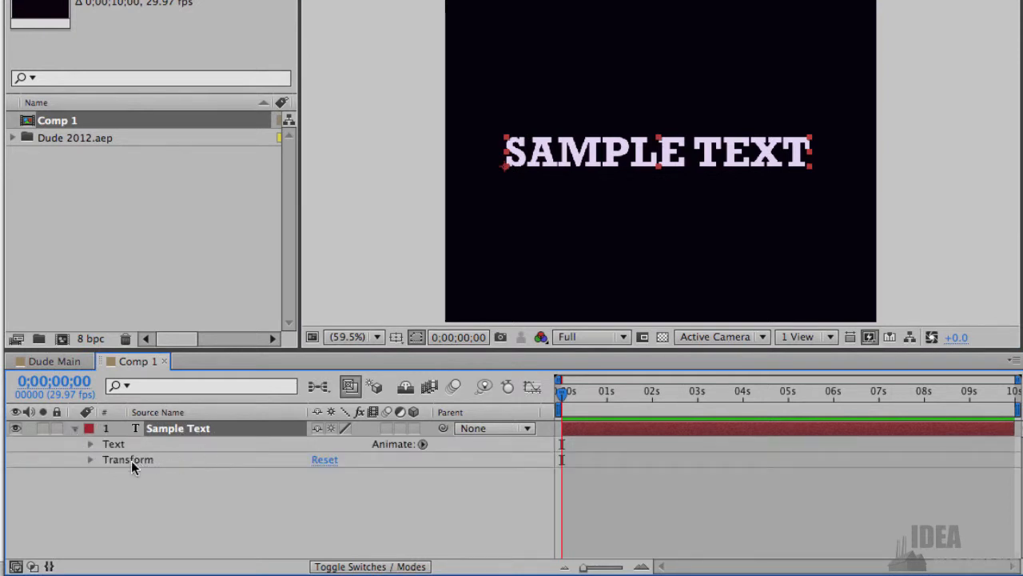
click(91, 459)
click(90, 459)
click(90, 443)
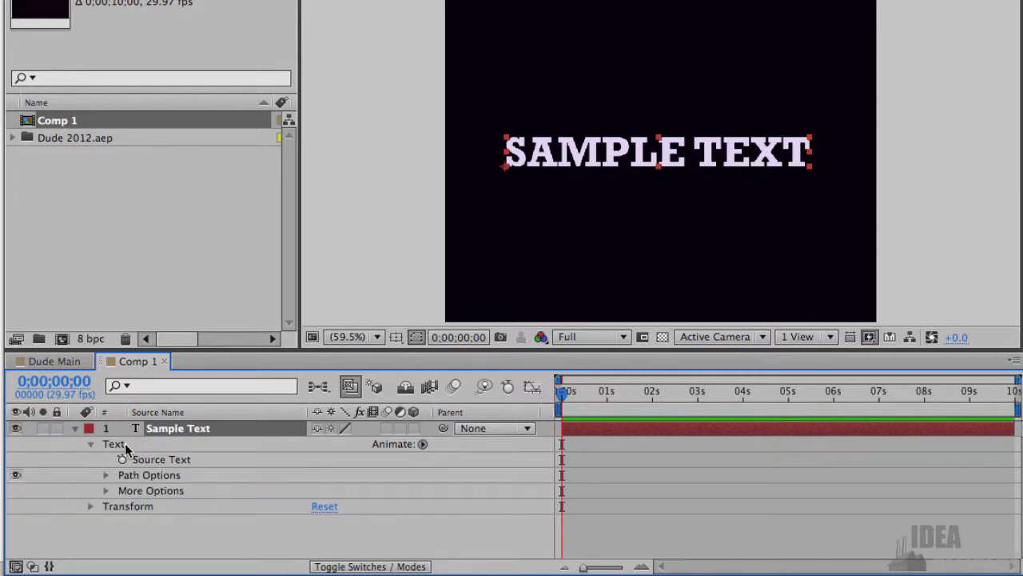
click(91, 444)
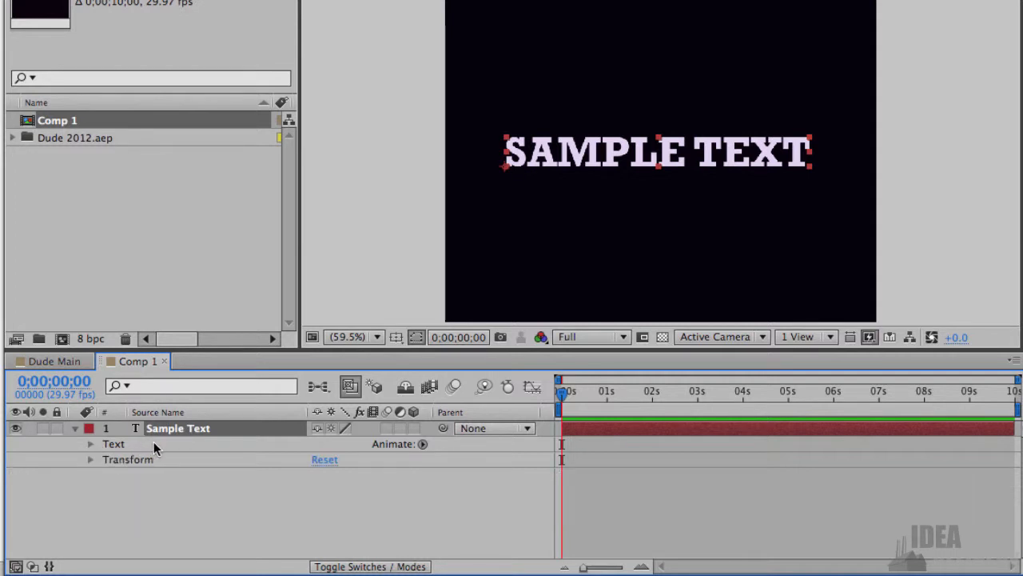
click(158, 442)
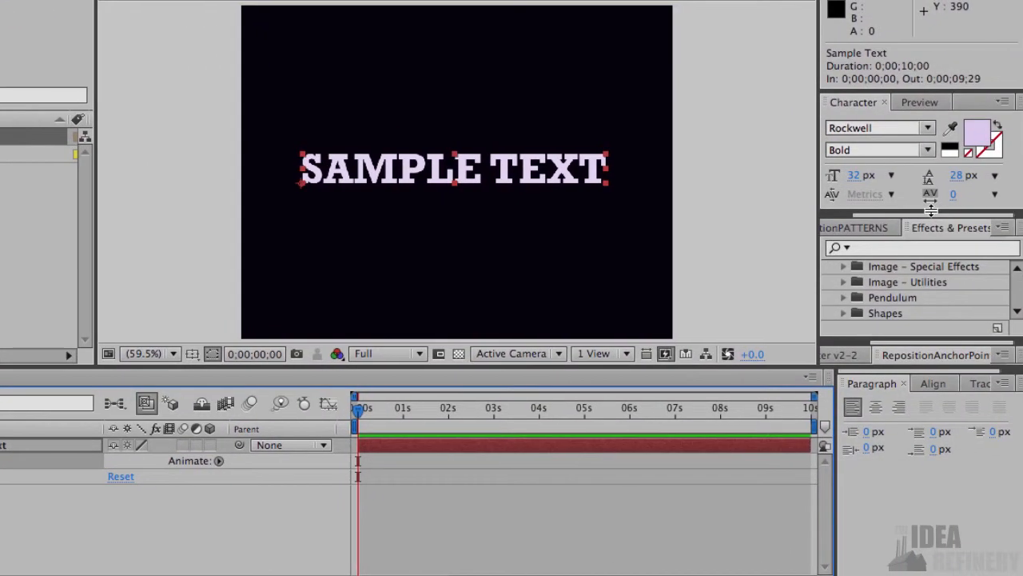
Step: Enlarge the effects and presets list and look through its effect categories, including the contents of the Text category
drag(927, 272, 927, 119)
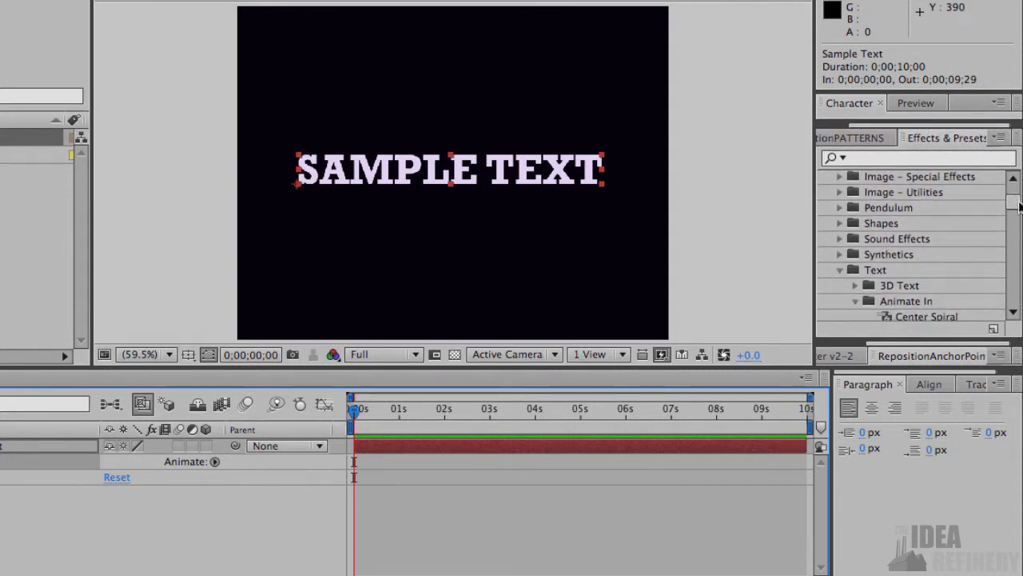
drag(1017, 207, 1017, 194)
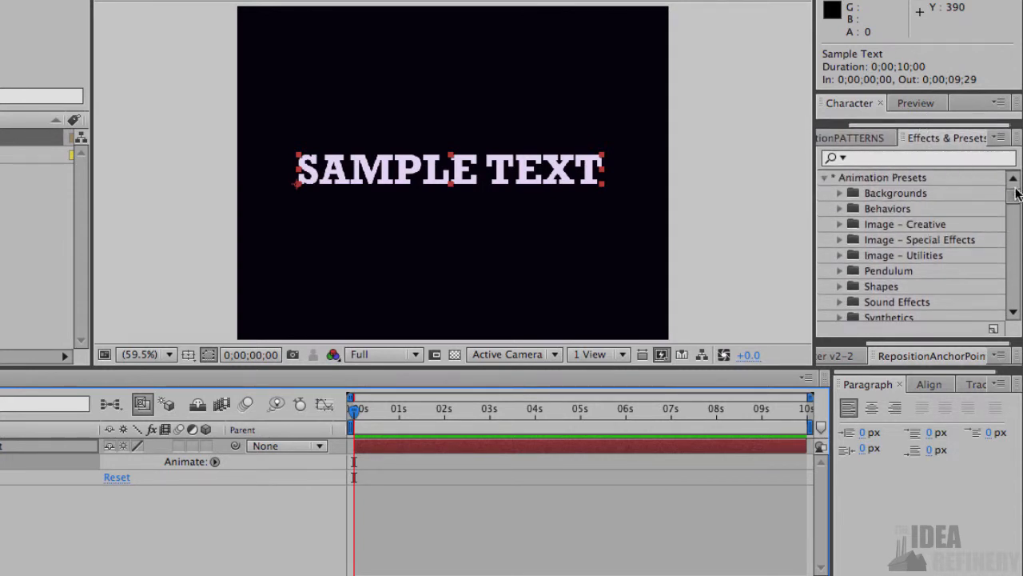
click(824, 177)
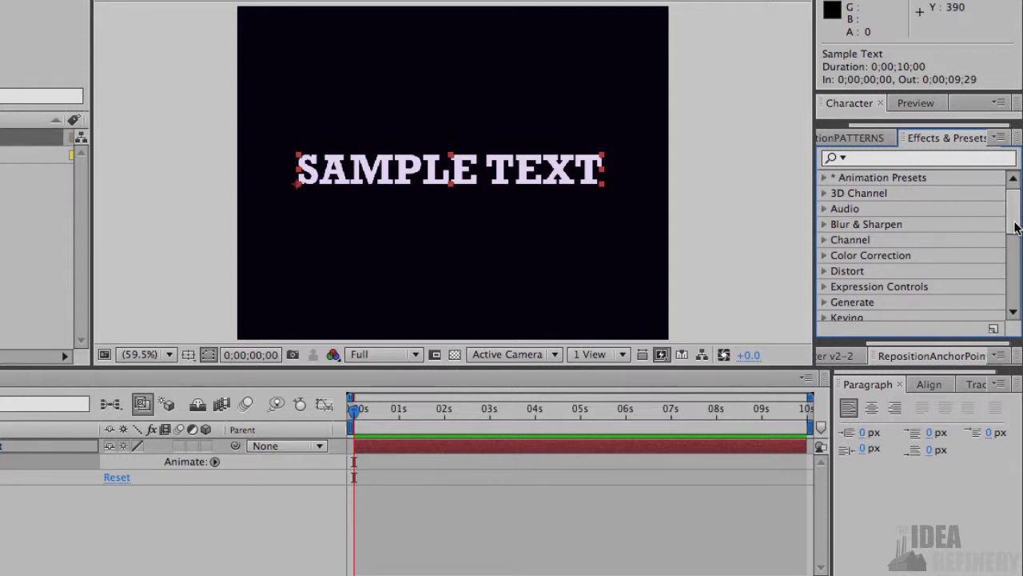
drag(1016, 228, 1013, 276)
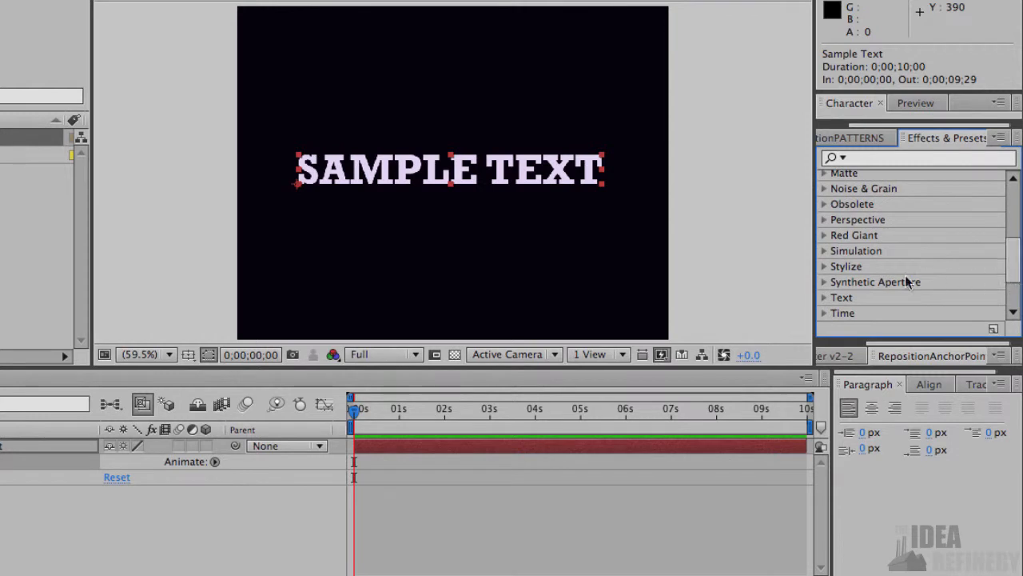
click(824, 297)
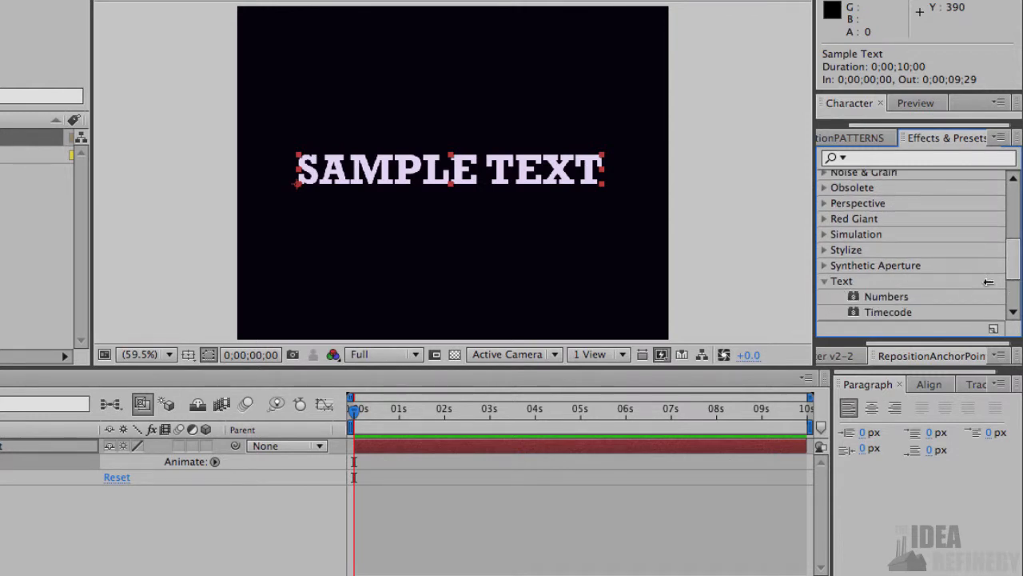
drag(1013, 264, 996, 279)
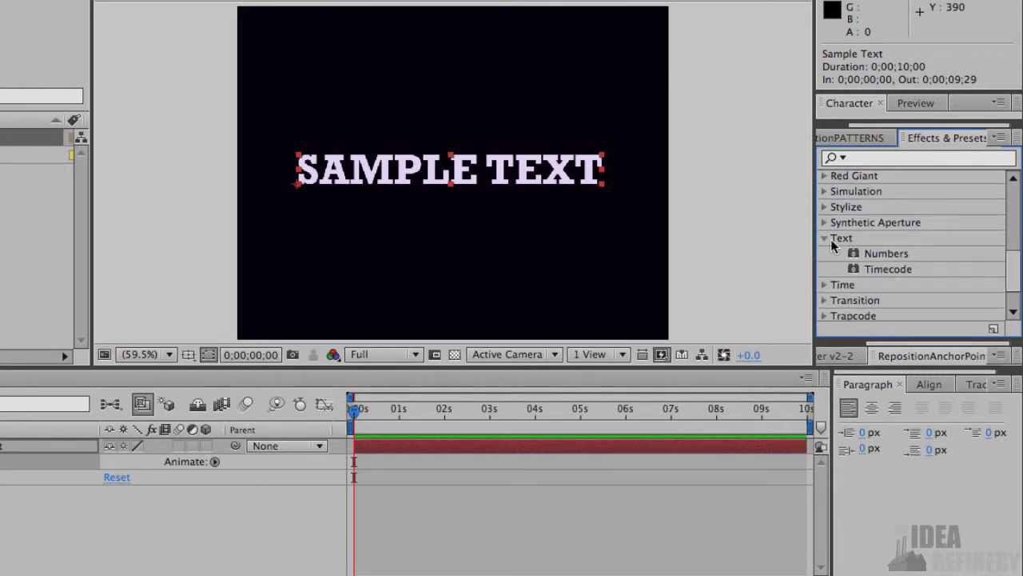
click(824, 238)
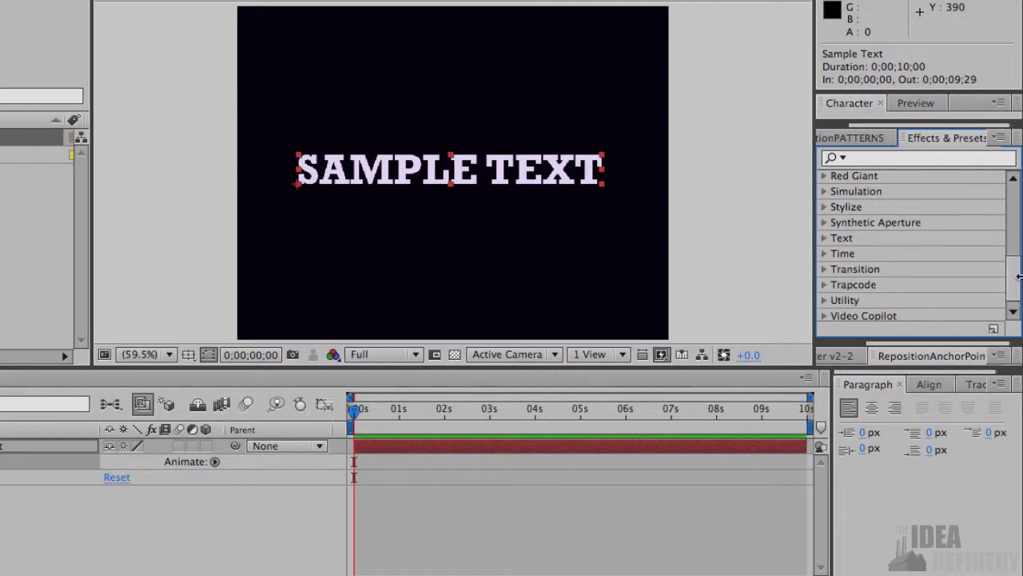
drag(1012, 279, 1011, 203)
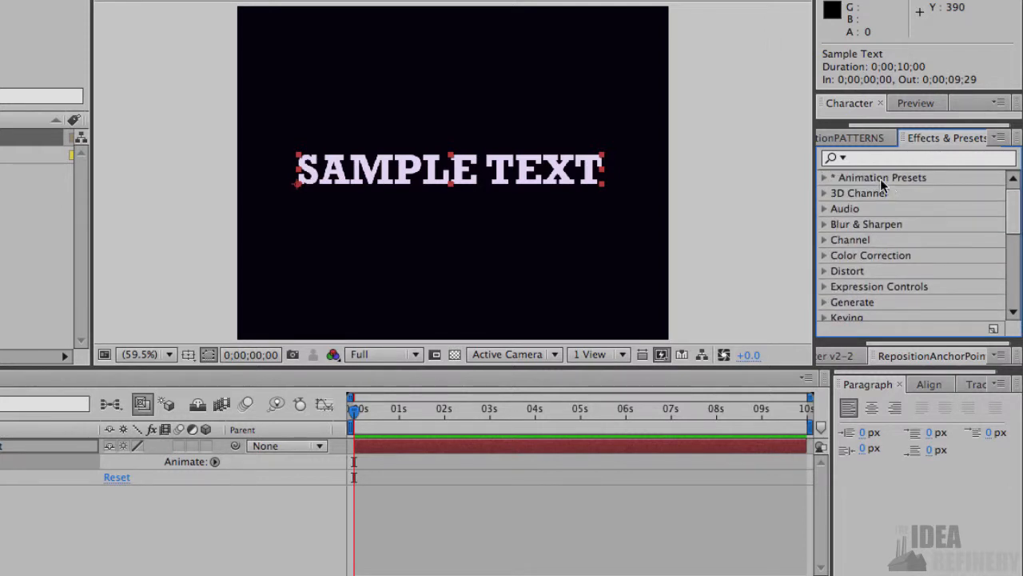
Step: Apply the Fly In From Bottom preset from the Animate In text animation presets to the Sample Text layer
click(824, 178)
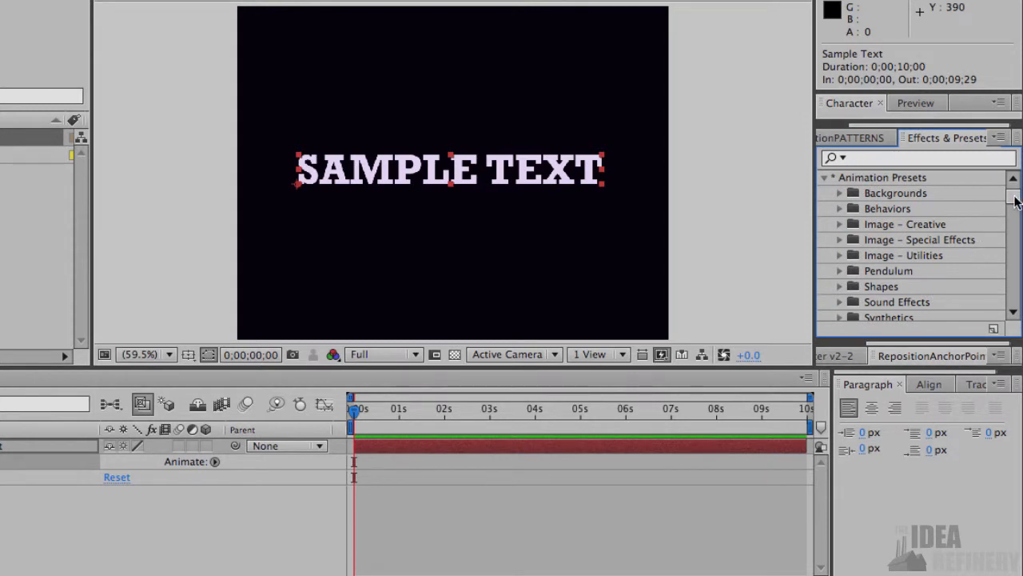
drag(1015, 201, 1015, 209)
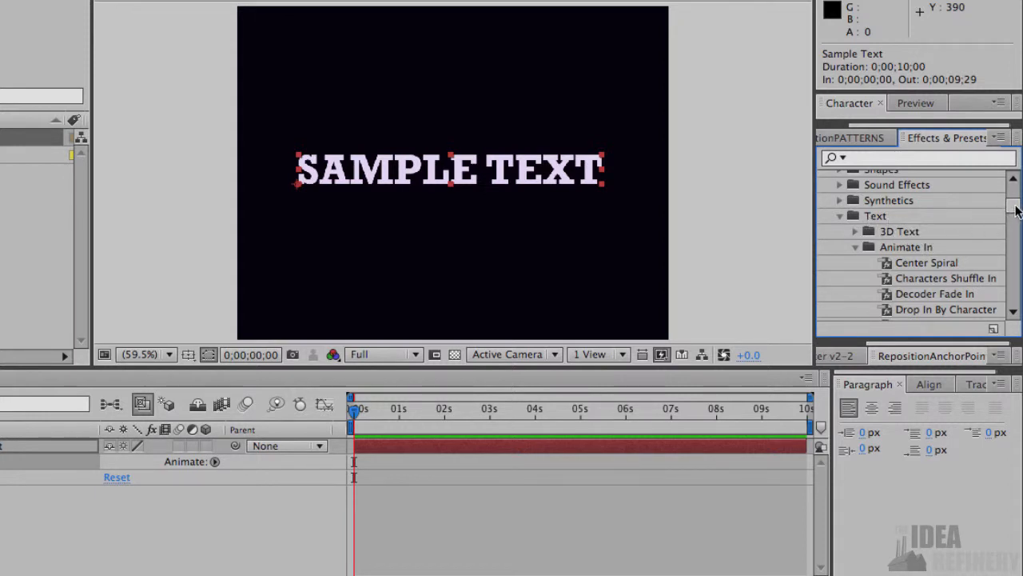
drag(1015, 209, 1015, 214)
click(923, 193)
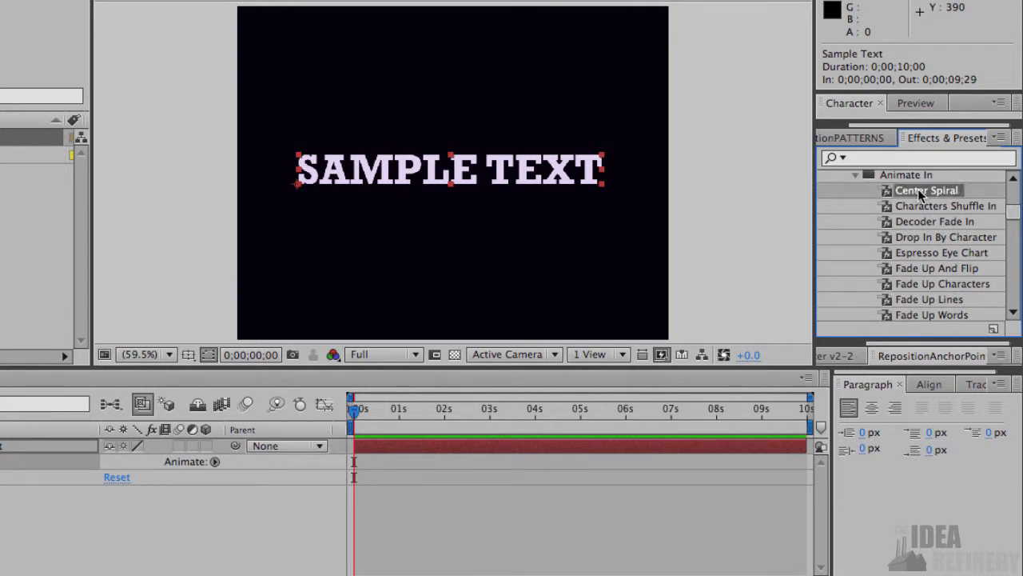
click(922, 207)
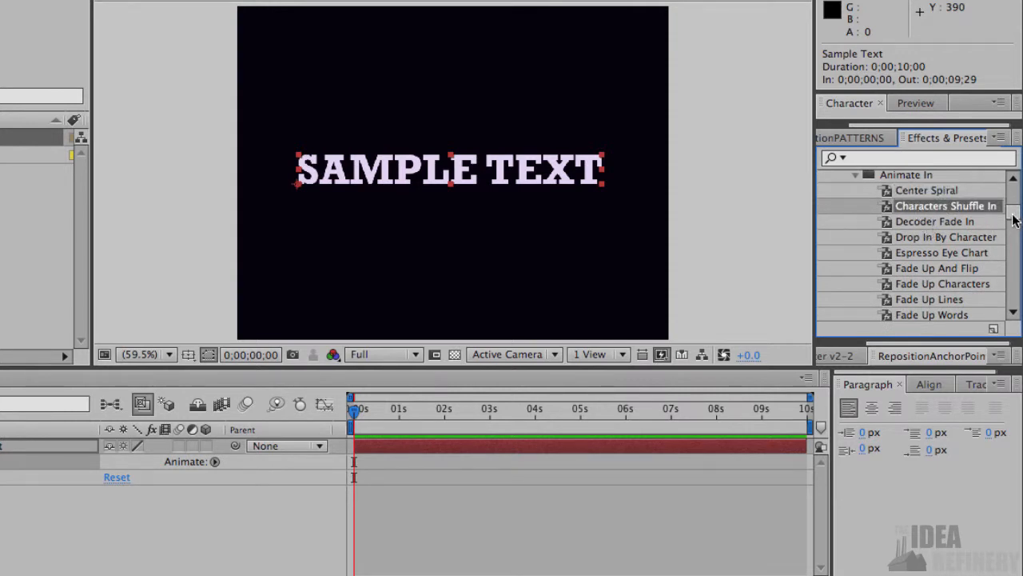
drag(1014, 223, 1014, 230)
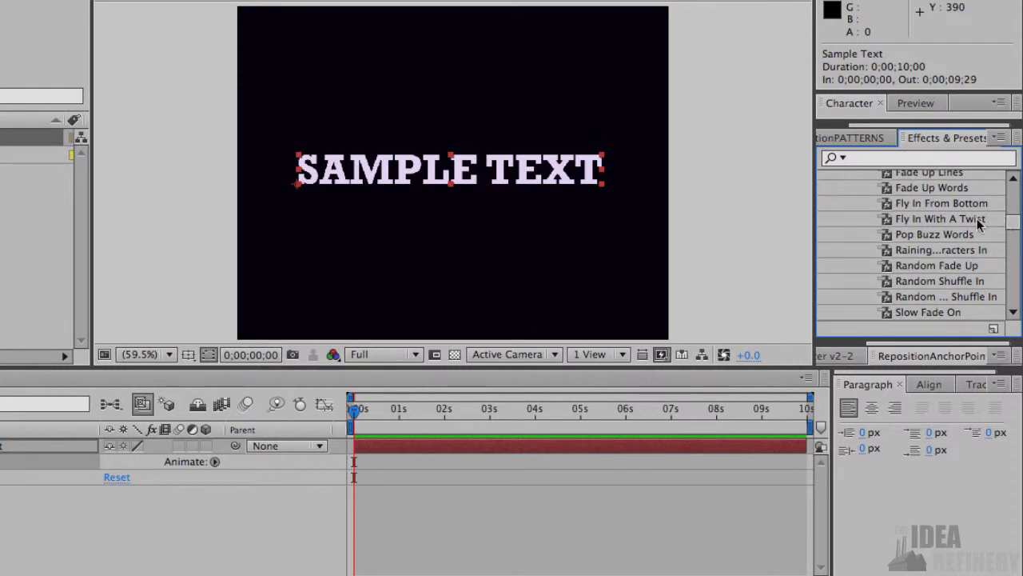
double_click(937, 206)
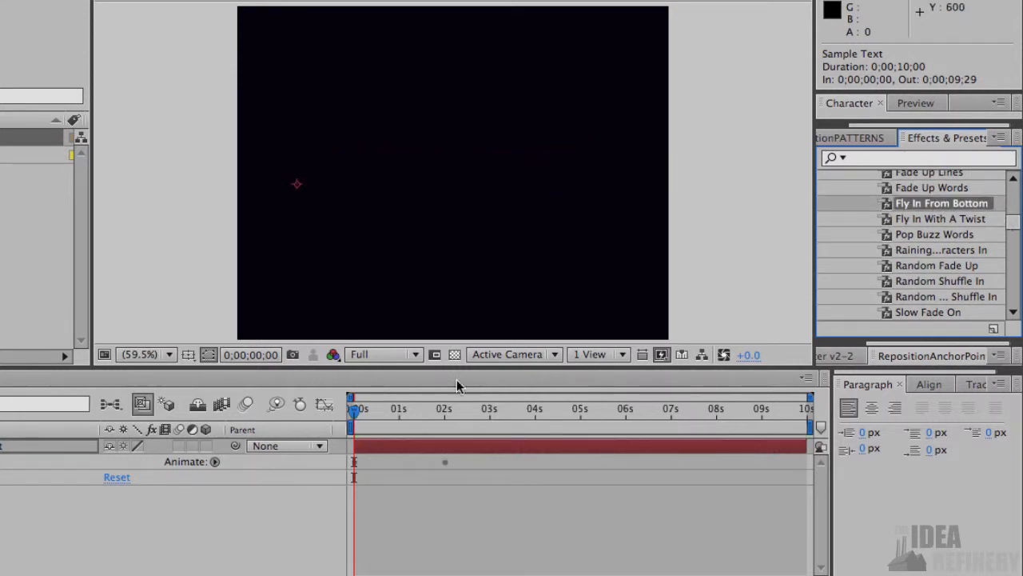
Step: Scrub through the start of the timeline to preview the text animation, ending back at 0;00;00;00
click(360, 413)
mouse_move(359, 413)
mouse_down()
mouse_move(446, 413)
mouse_move(354, 410)
mouse_up()
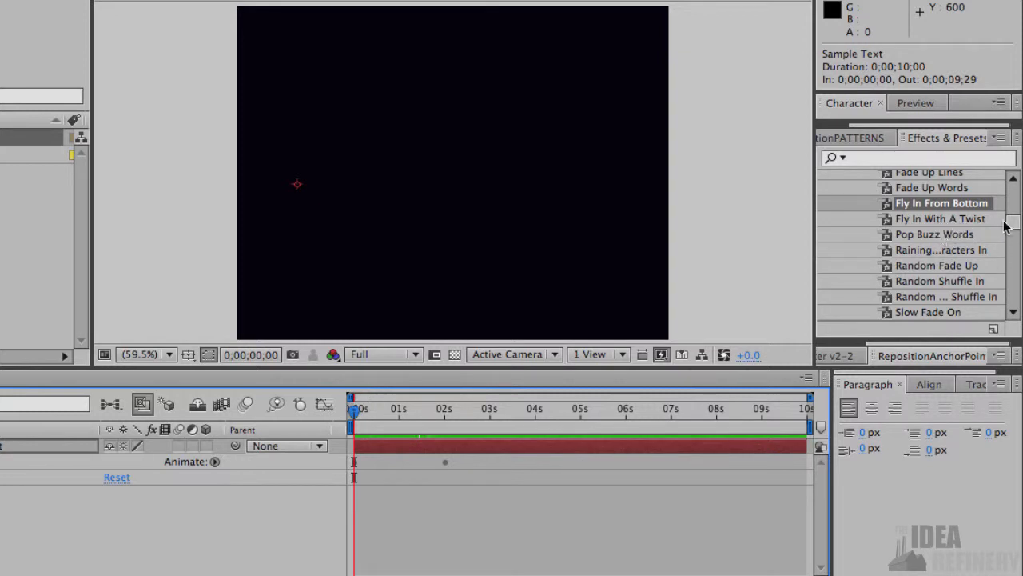
Step: Collapse the Animate In preset folder and move the current time to 0;00;00;21
drag(1012, 221, 1014, 203)
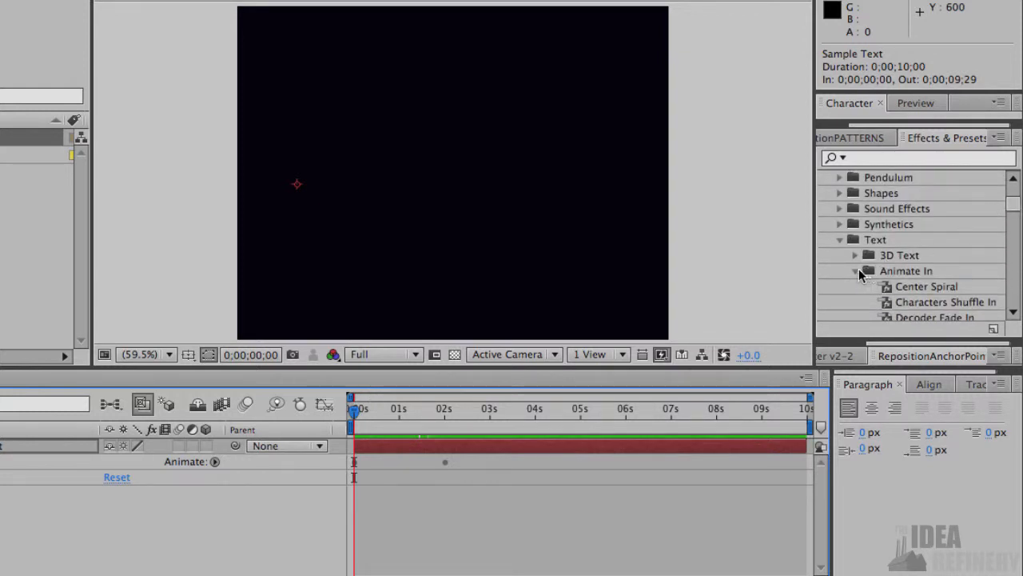
click(855, 270)
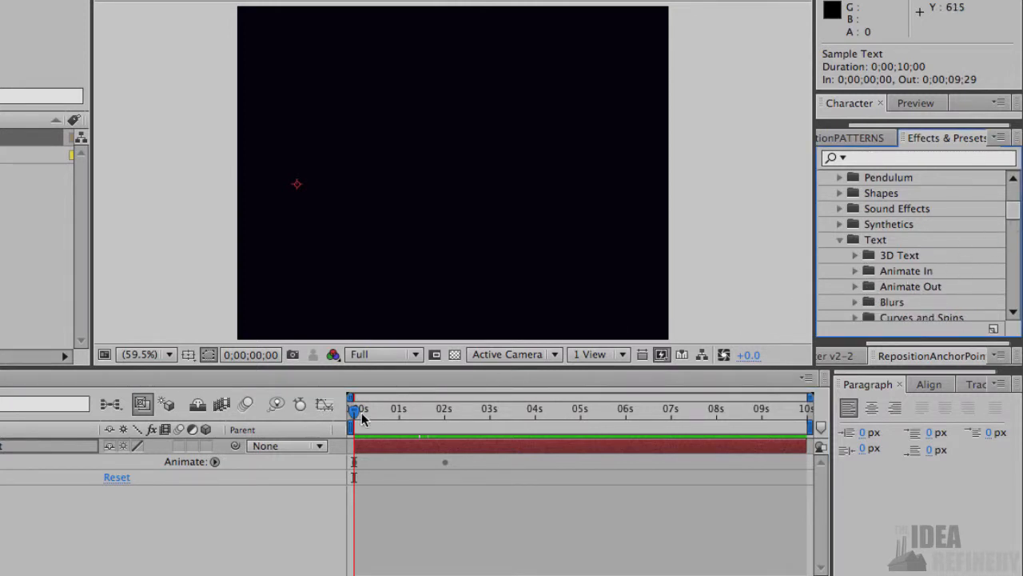
drag(358, 412, 388, 415)
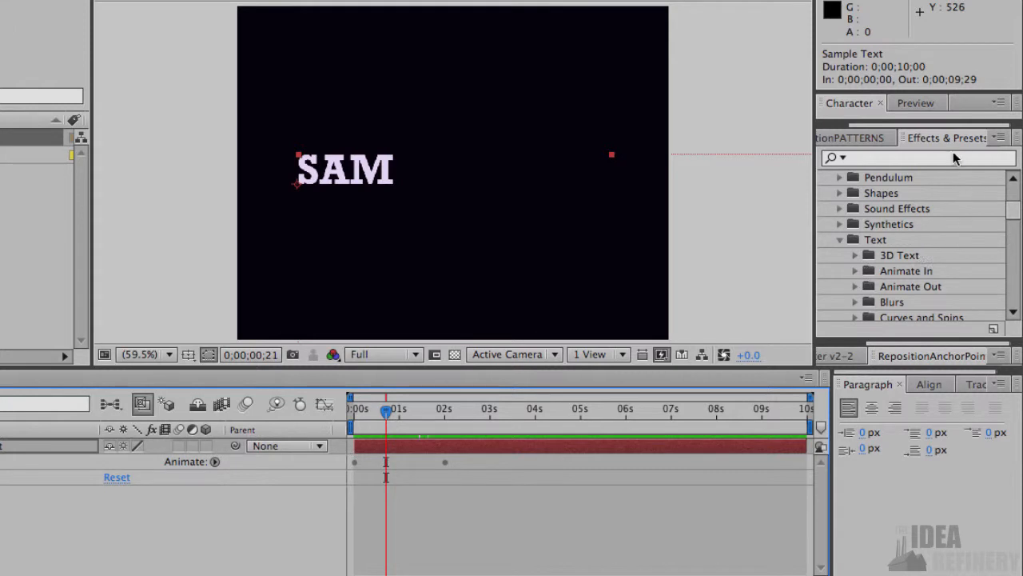
Step: Browse the animation presets in Adobe Bridge and open the Animate In folder inside the Text folder
click(1003, 139)
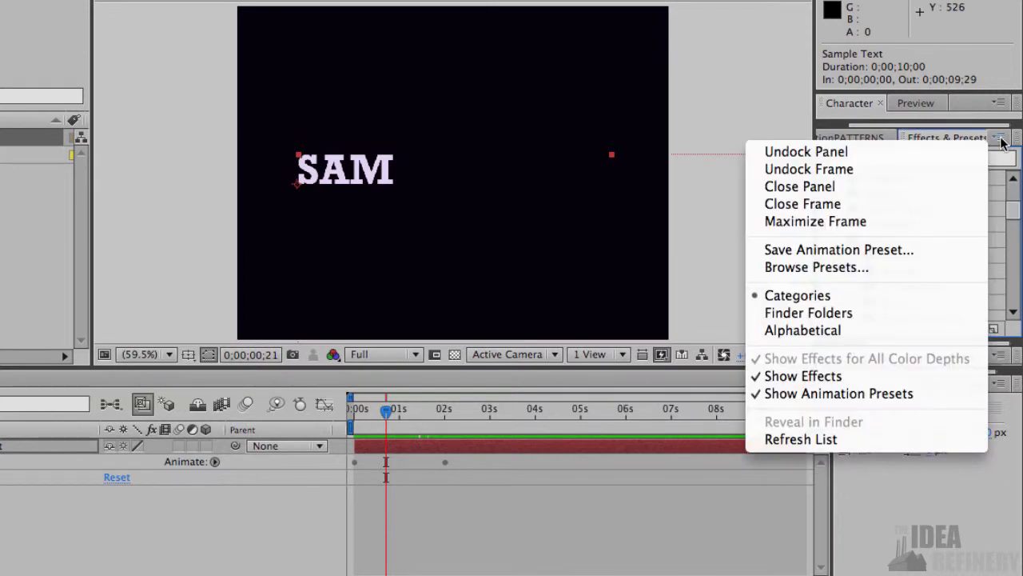
click(843, 268)
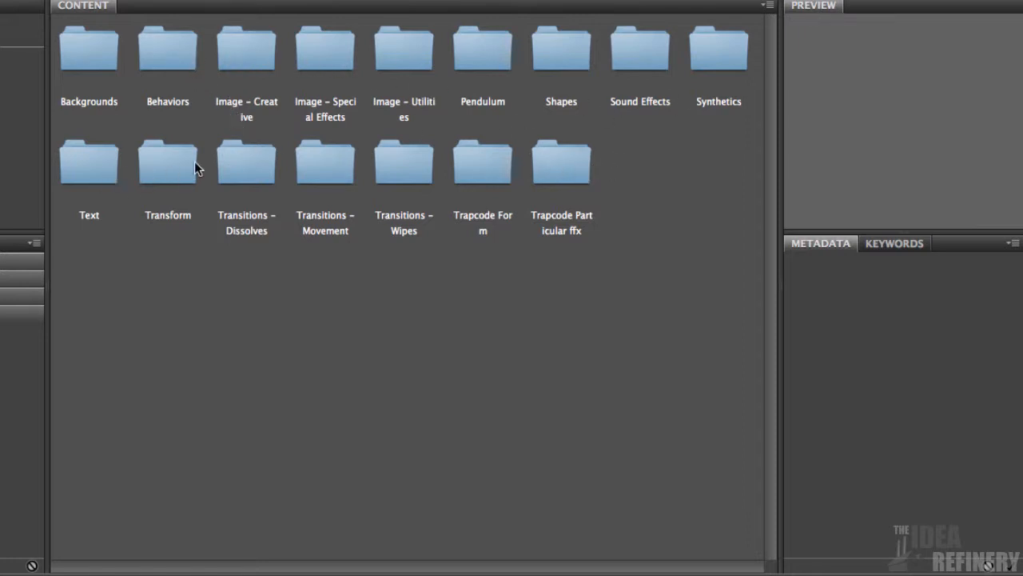
double_click(98, 171)
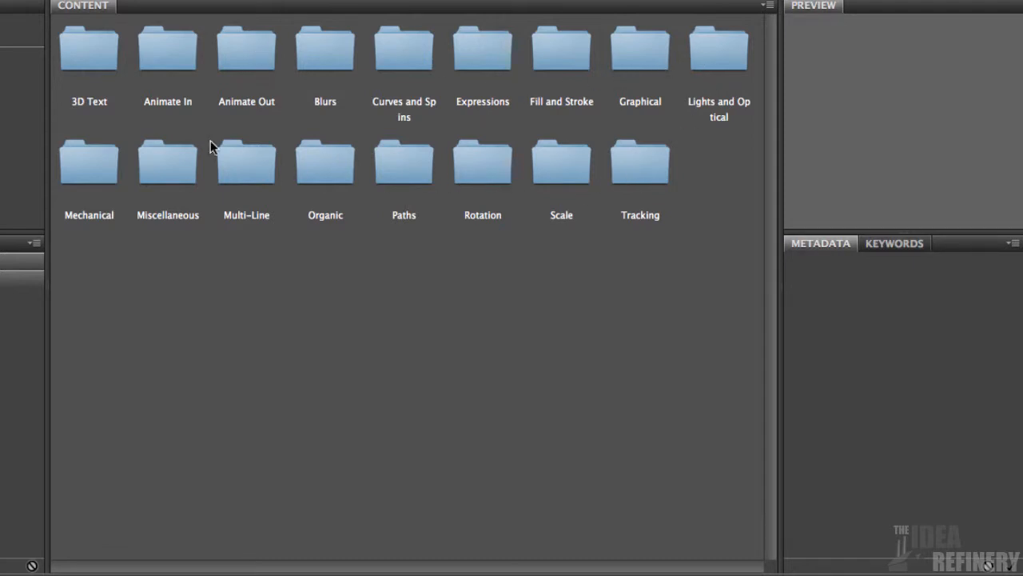
double_click(169, 53)
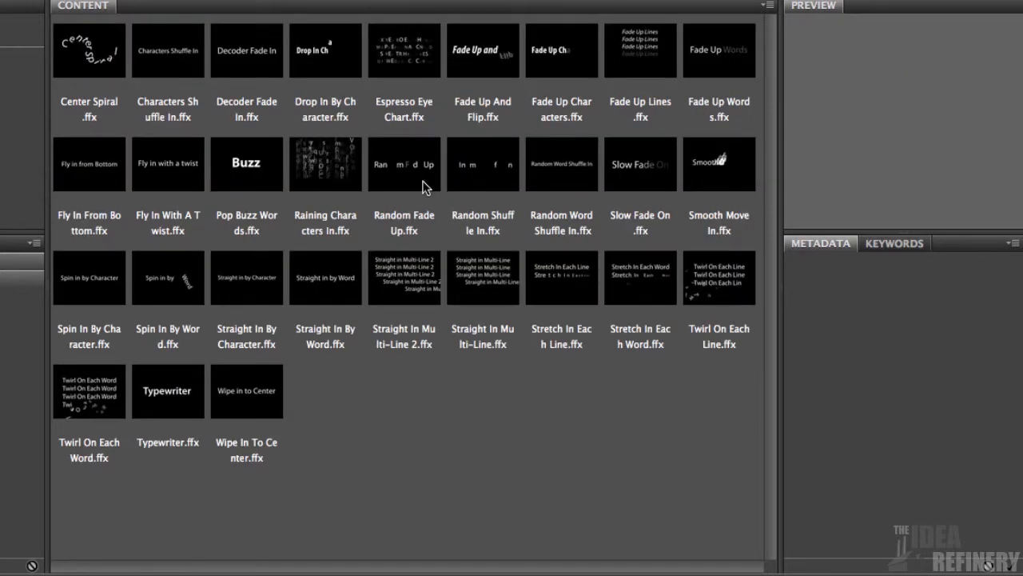
Step: Preview the Fade Up And Flip, Random Fade Up and Random Shuffle In presets, and apply Random Shuffle In to the Sample Text layer
click(495, 57)
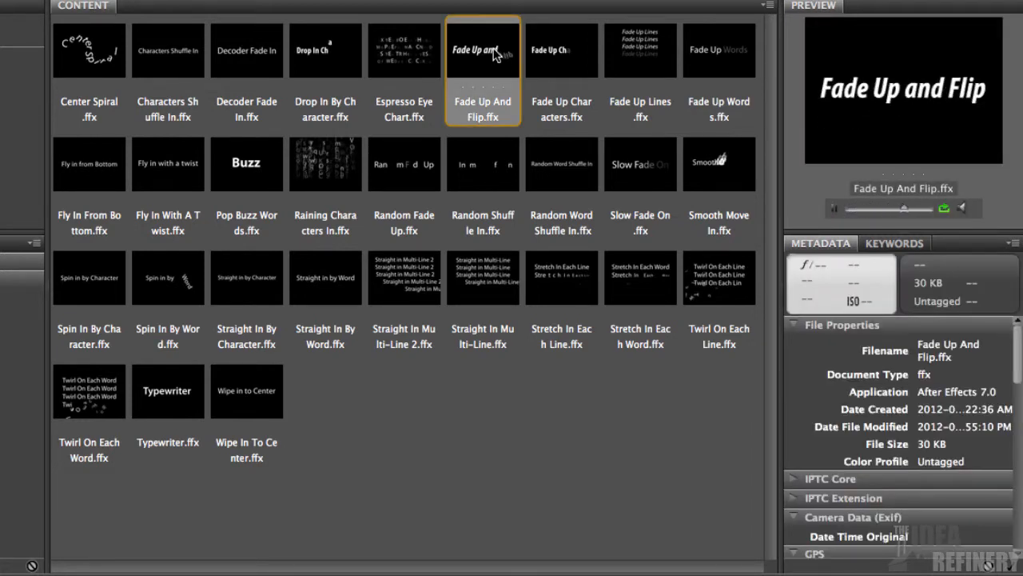
click(405, 174)
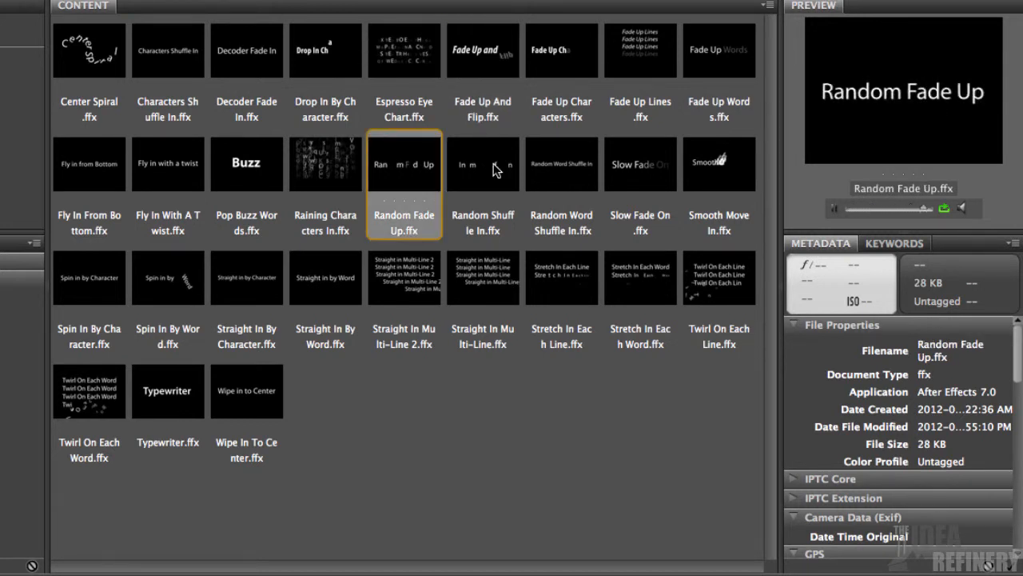
click(496, 172)
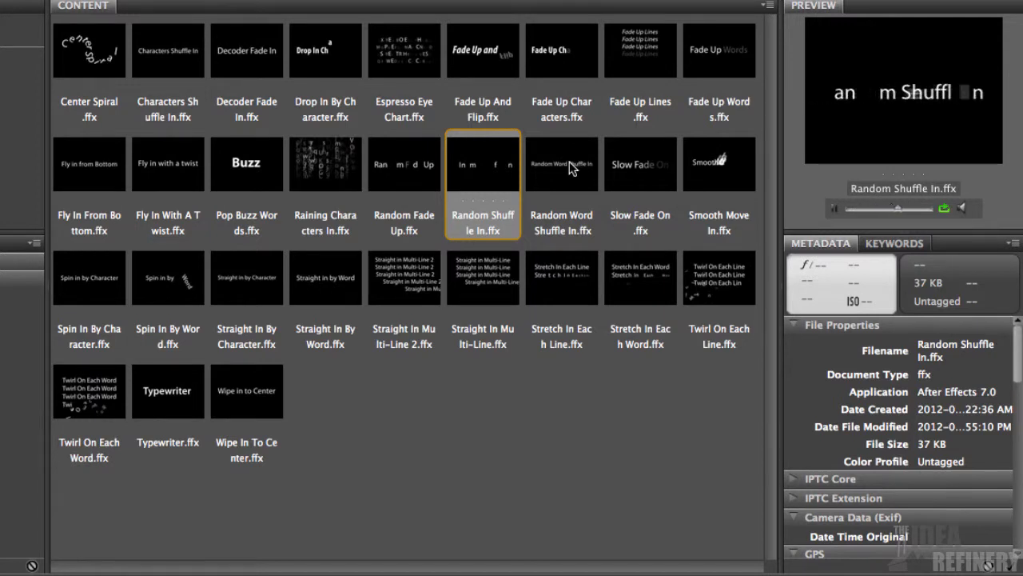
double_click(494, 172)
Step: Scrub from 0;00;00;10 through the text animation to preview it, ending at 0;00;02;21
click(368, 412)
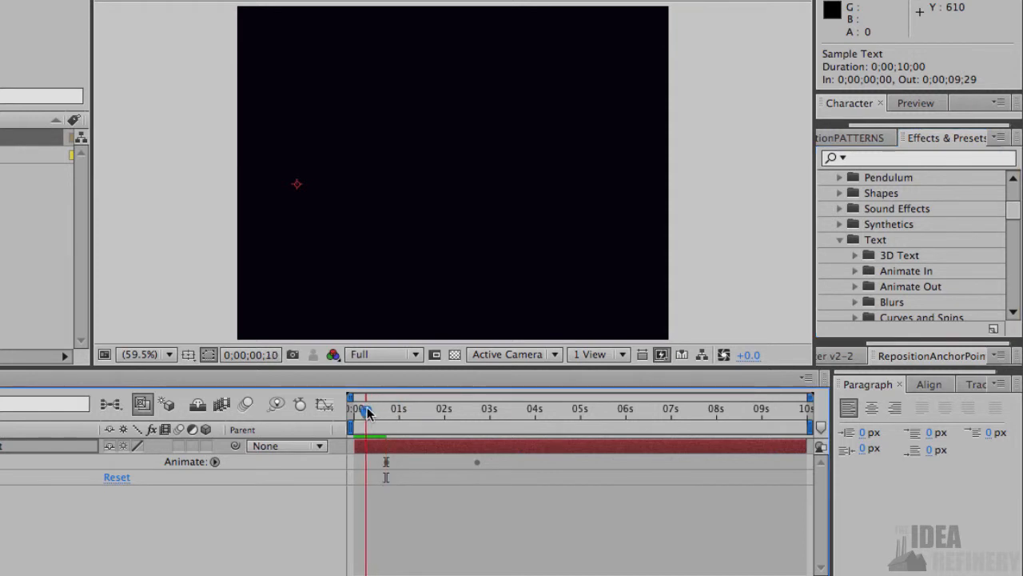
drag(368, 412, 474, 399)
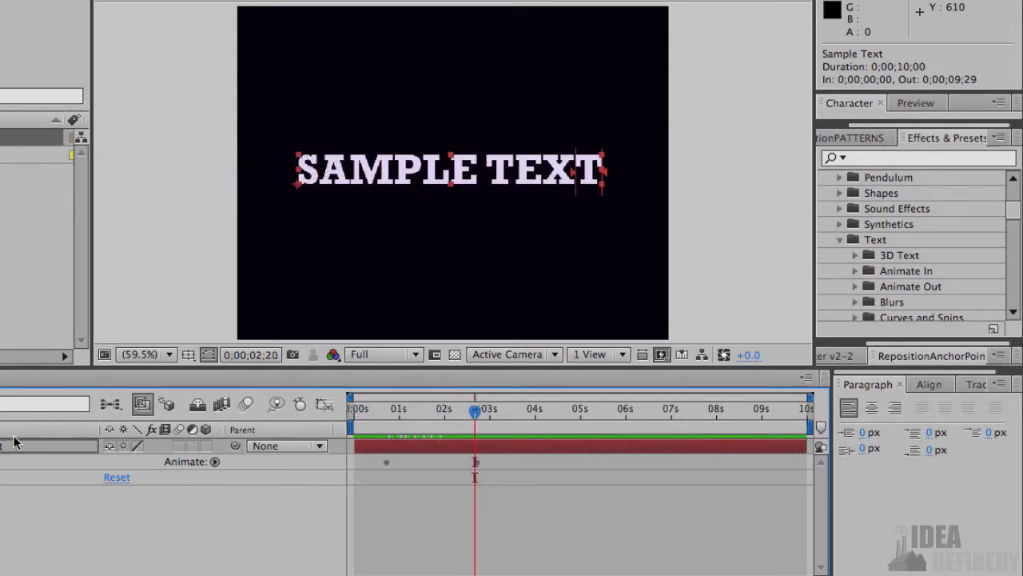
click(479, 405)
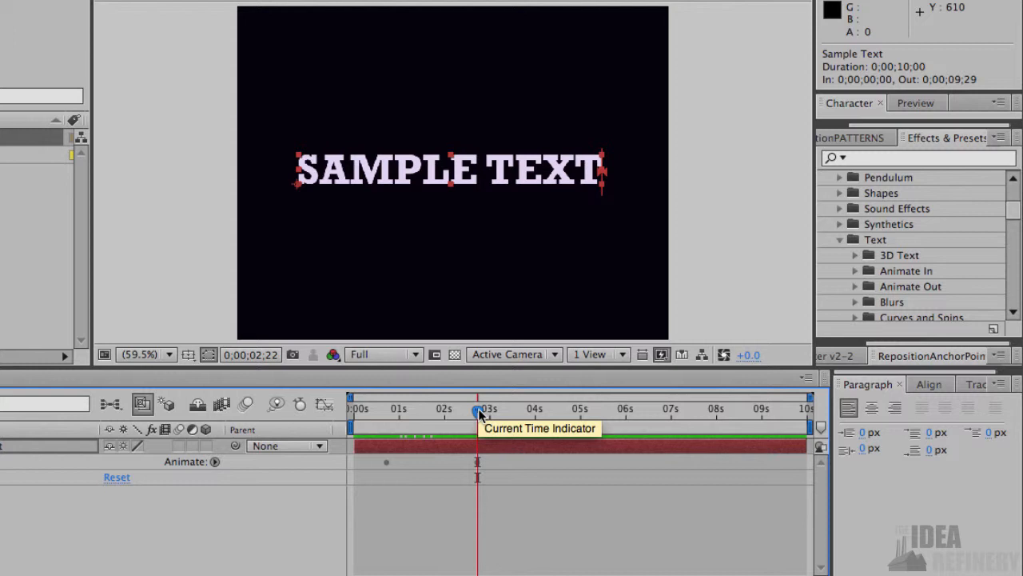
mouse_move(478, 408)
mouse_down()
mouse_move(355, 396)
mouse_move(470, 410)
mouse_move(478, 402)
mouse_up()
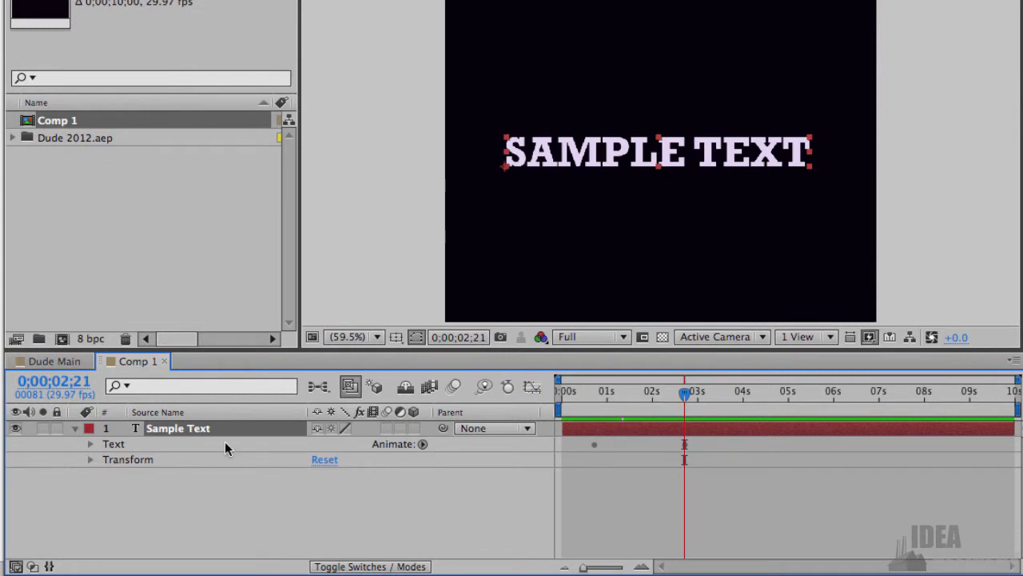
Step: Reveal the Sample Text layer's keyframed properties and scrub across the Range Selector's Offset keyframes, ending at 0;00;02;21
key(u)
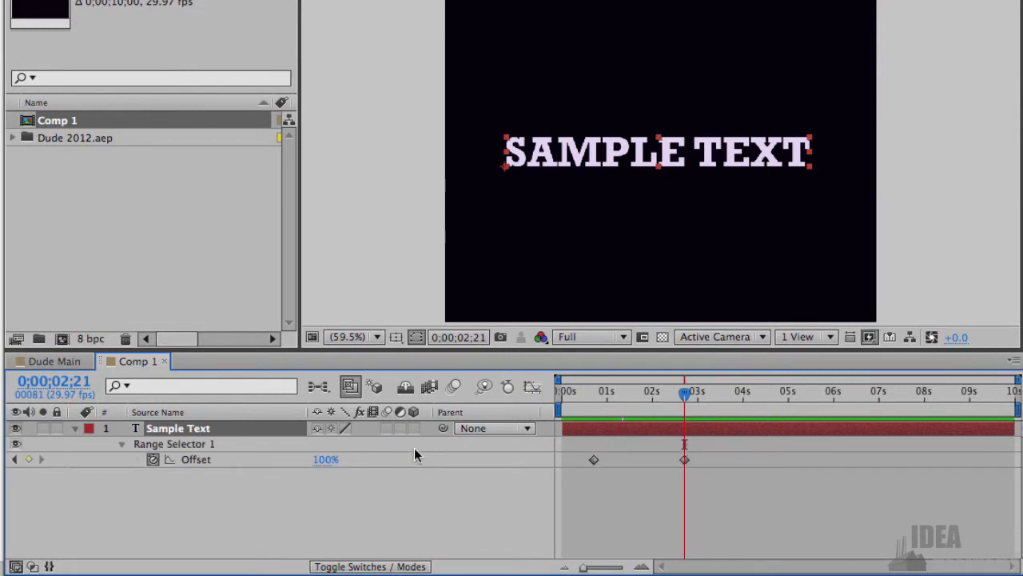
drag(686, 394, 565, 389)
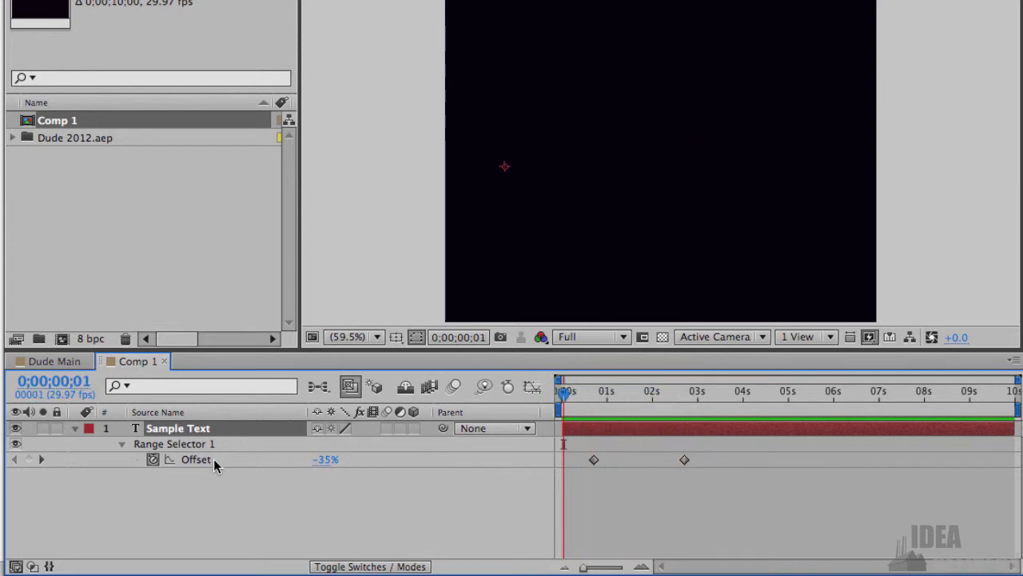
drag(566, 394, 681, 398)
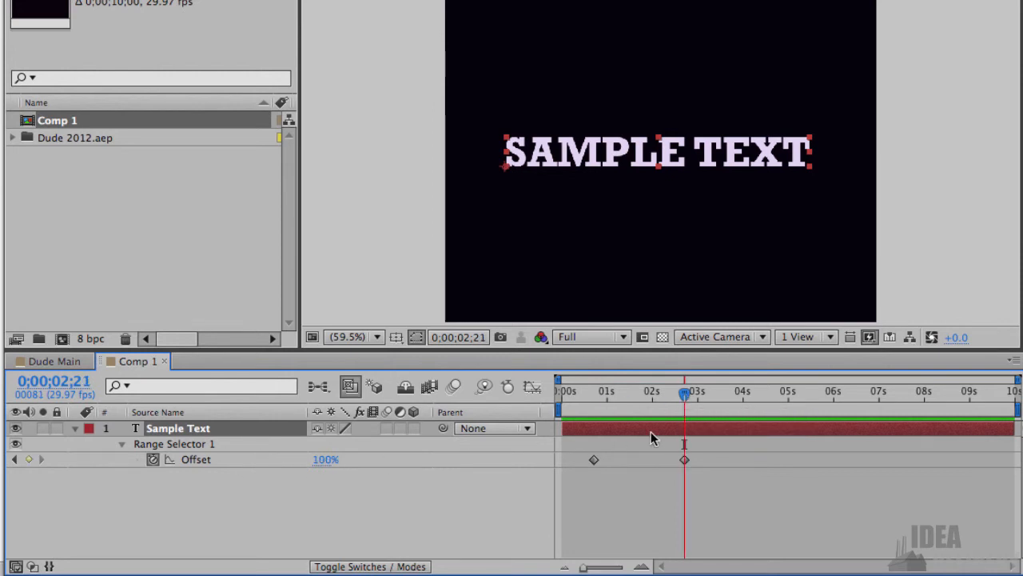
mouse_move(685, 395)
mouse_down()
mouse_move(571, 393)
mouse_move(686, 395)
mouse_up()
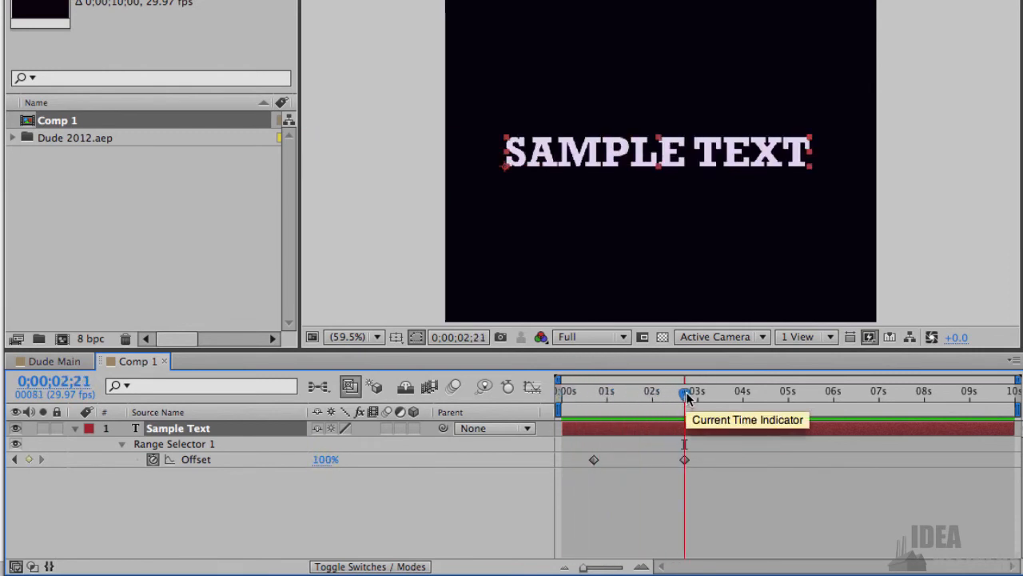